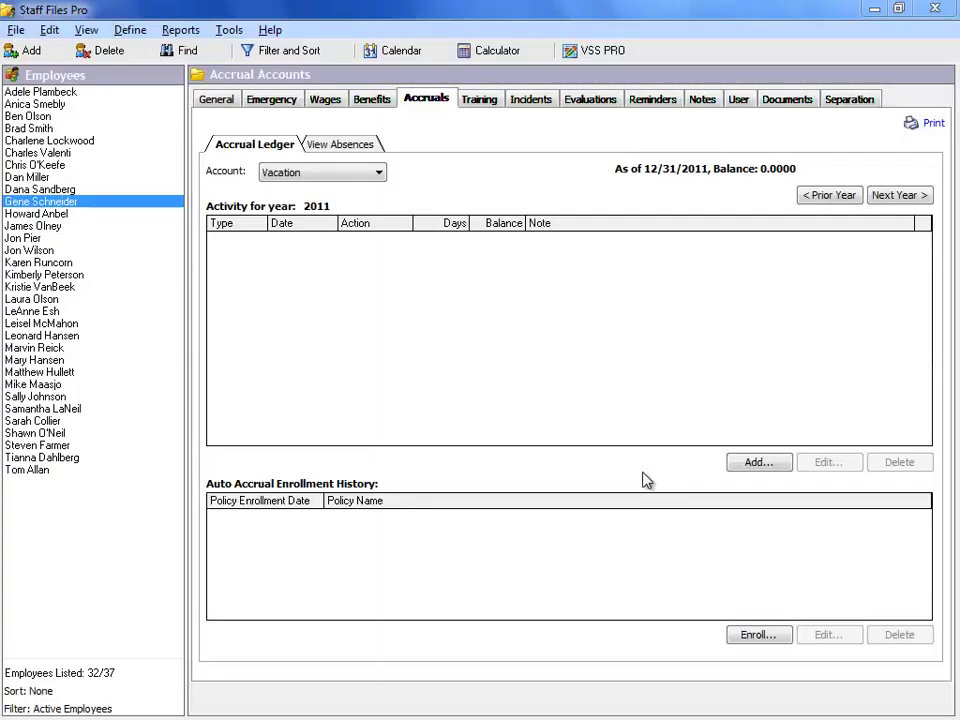
Open the Auto Accrual Policies list from Define > Accruals and begin adding a new policy.
left_click(130, 30)
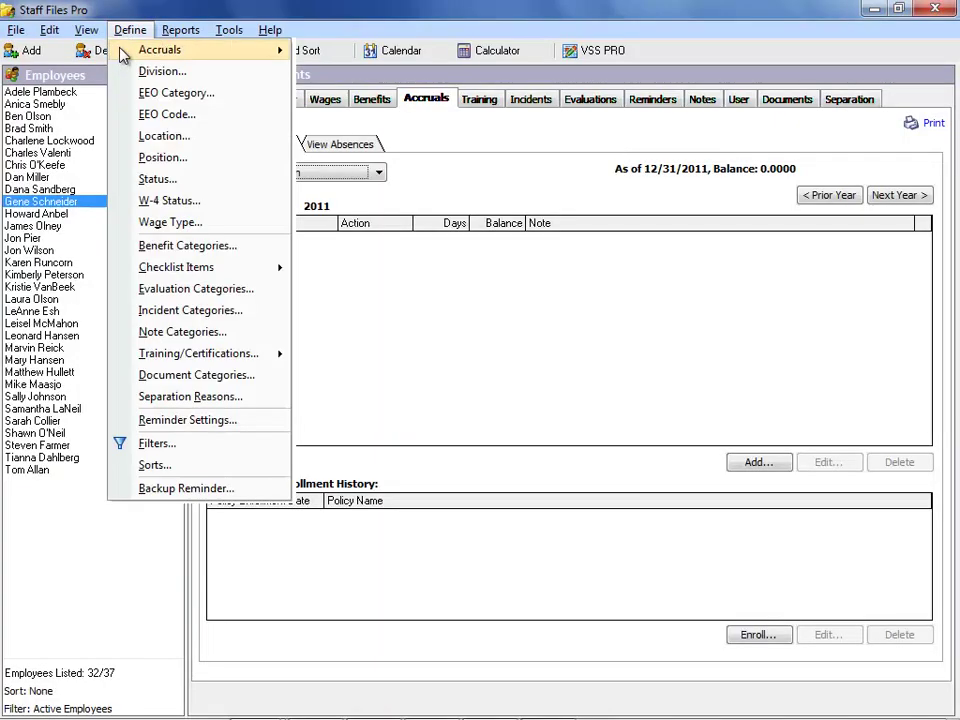
mouse_move(140, 50)
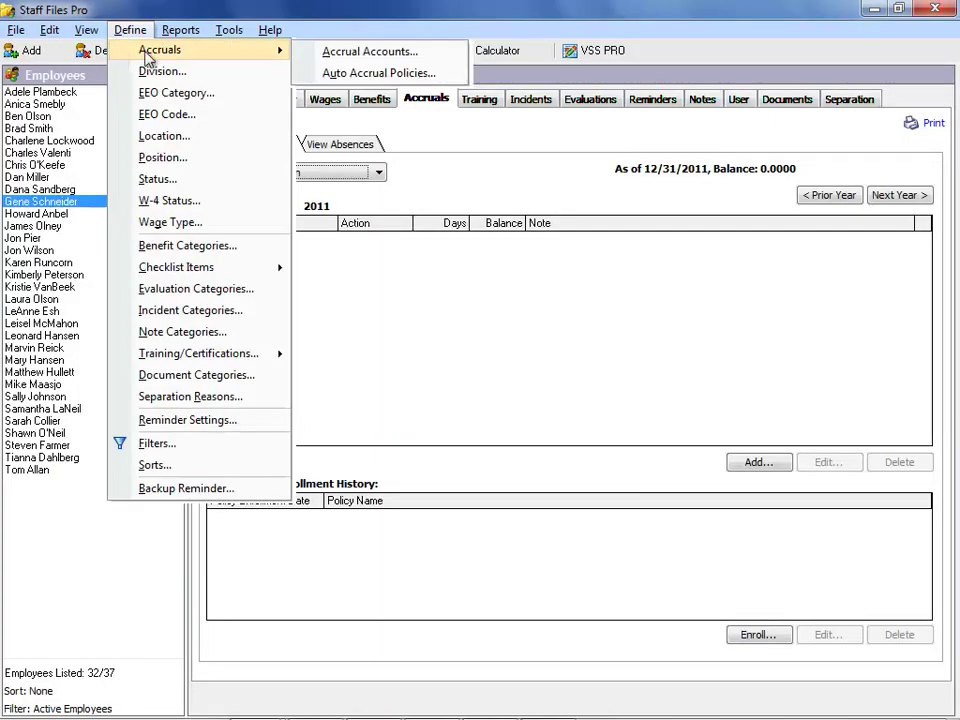
left_click(316, 78)
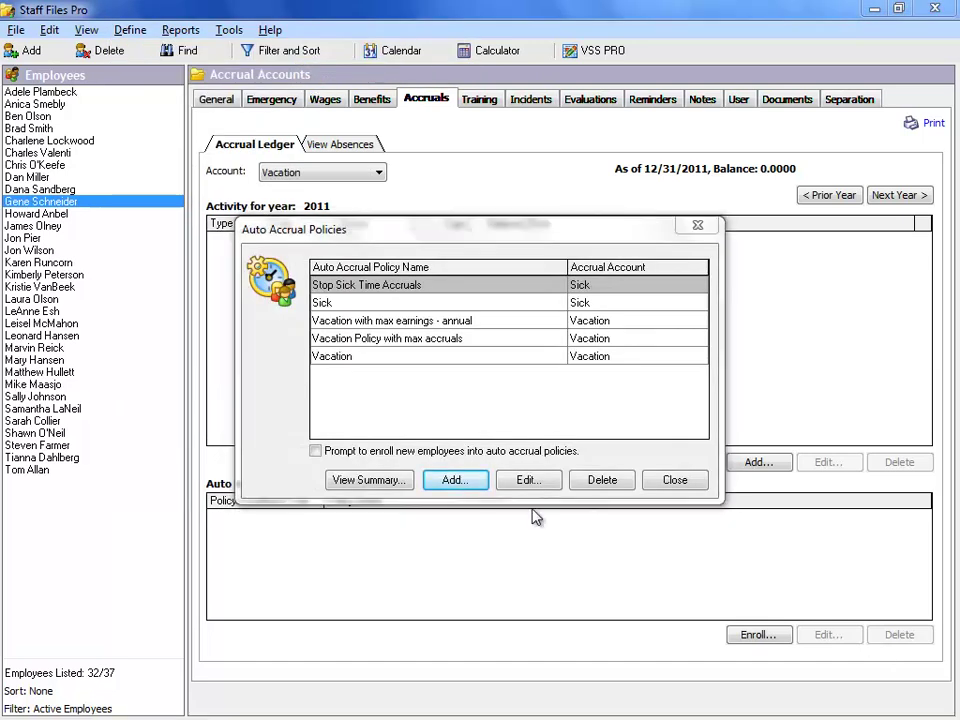
left_click(478, 482)
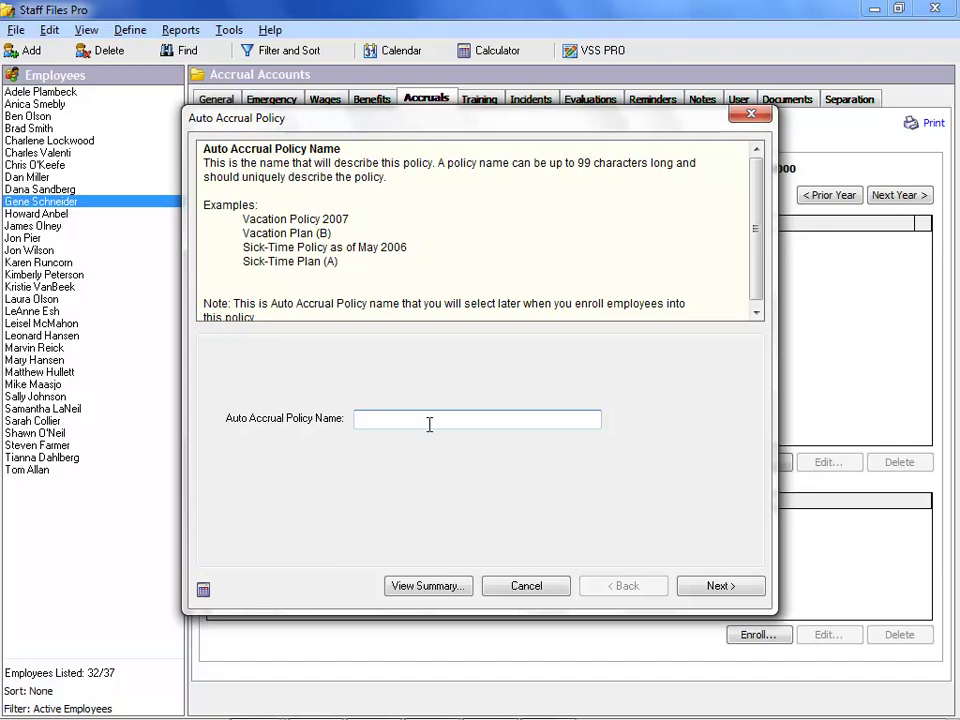
Enter 'Vacation - Annual Plan' as the policy name and pick Vacation as the accrual account.
type("Vacation - Annual Plan")
left_click(755, 596)
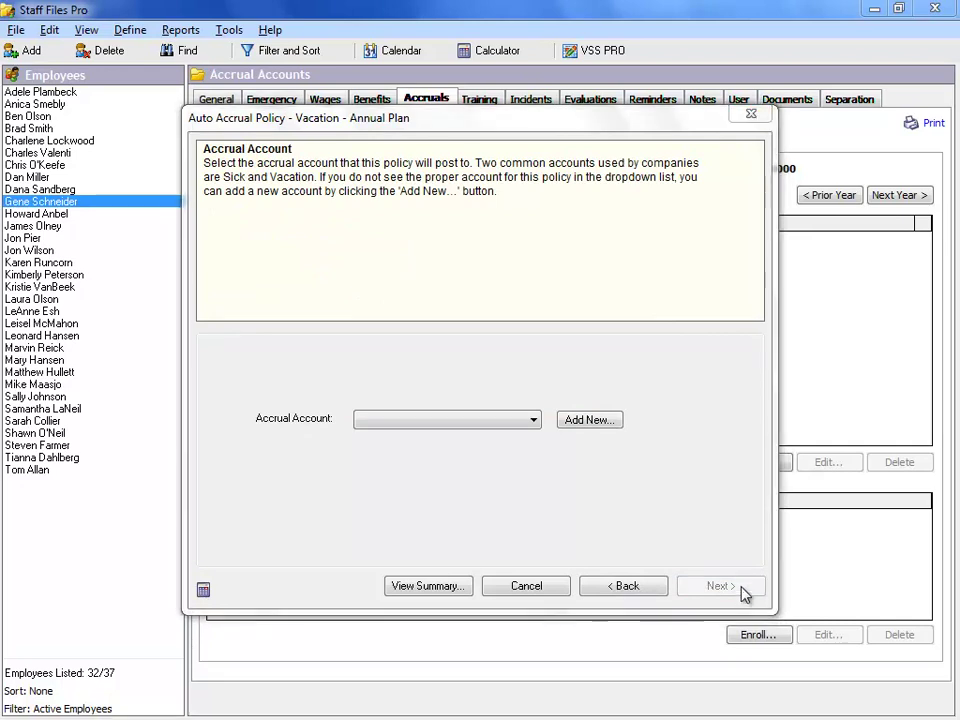
left_click(533, 420)
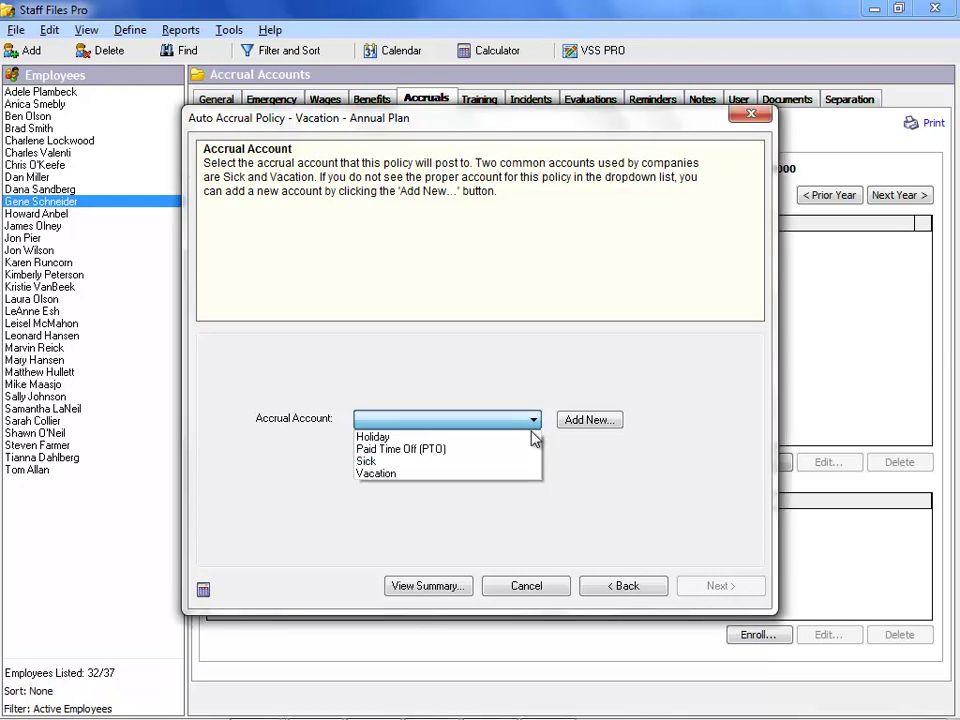
left_click(529, 476)
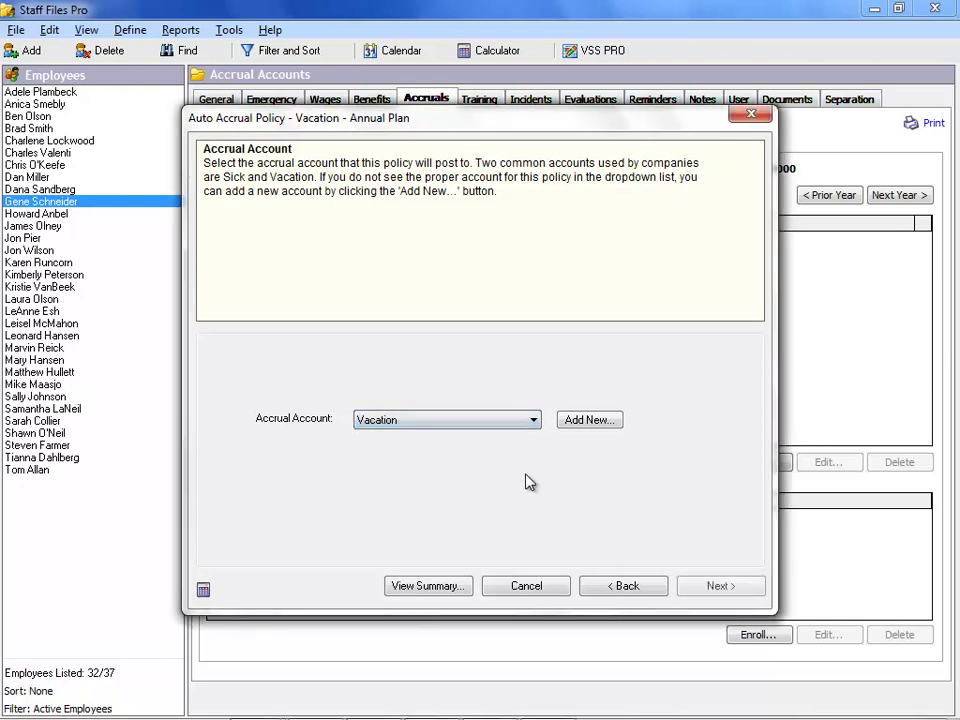
Leave the base-on-existing-policy choice blank and advance to the Accrual Period step.
left_click(757, 590)
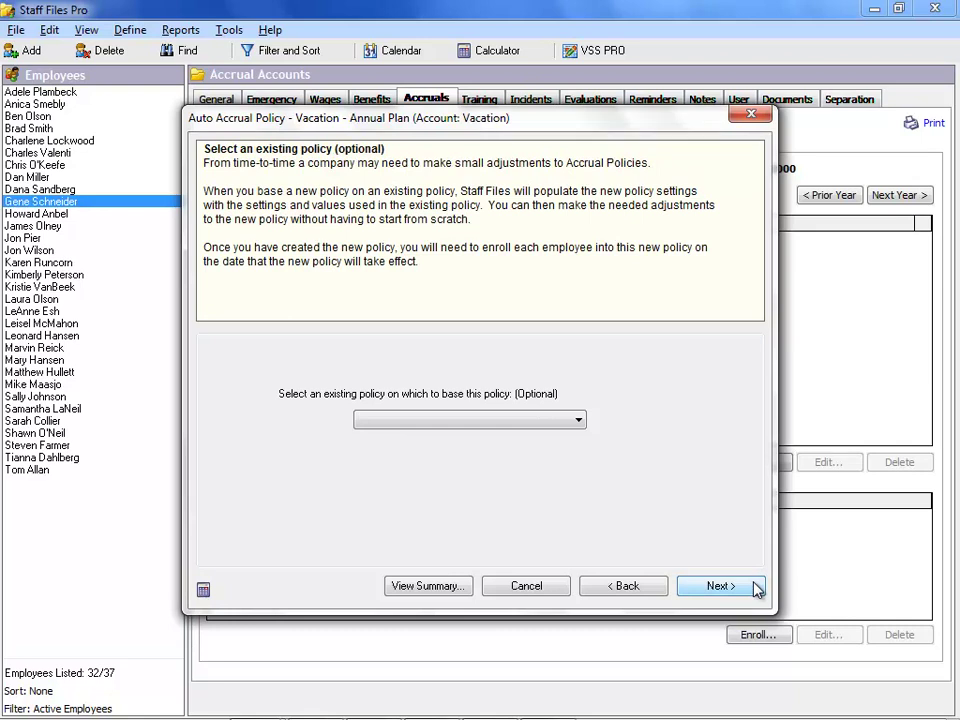
left_click(580, 421)
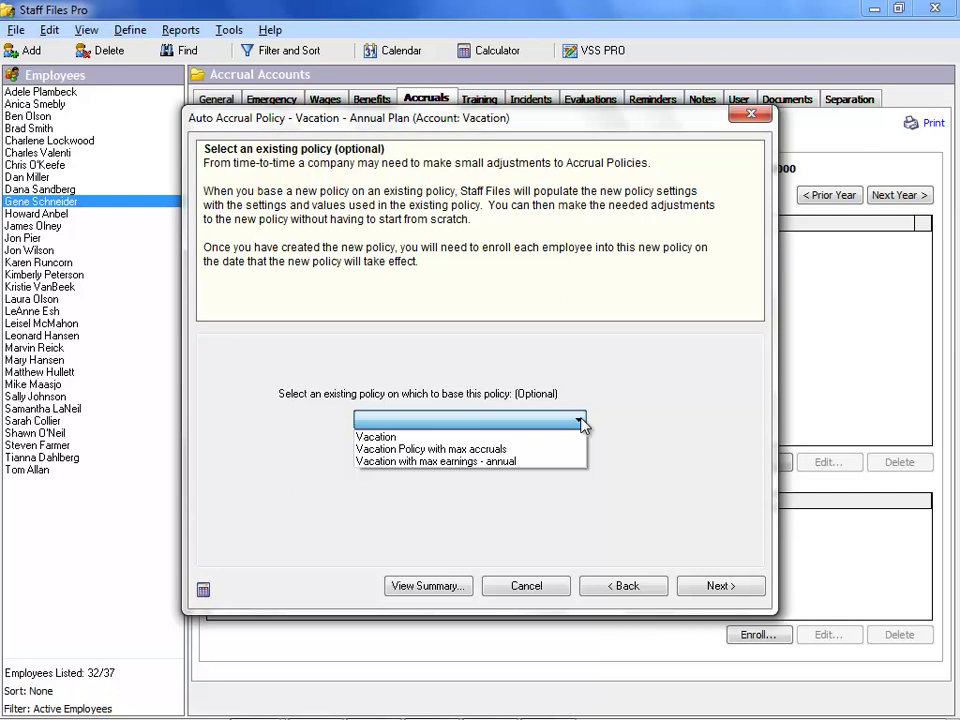
left_click(582, 424)
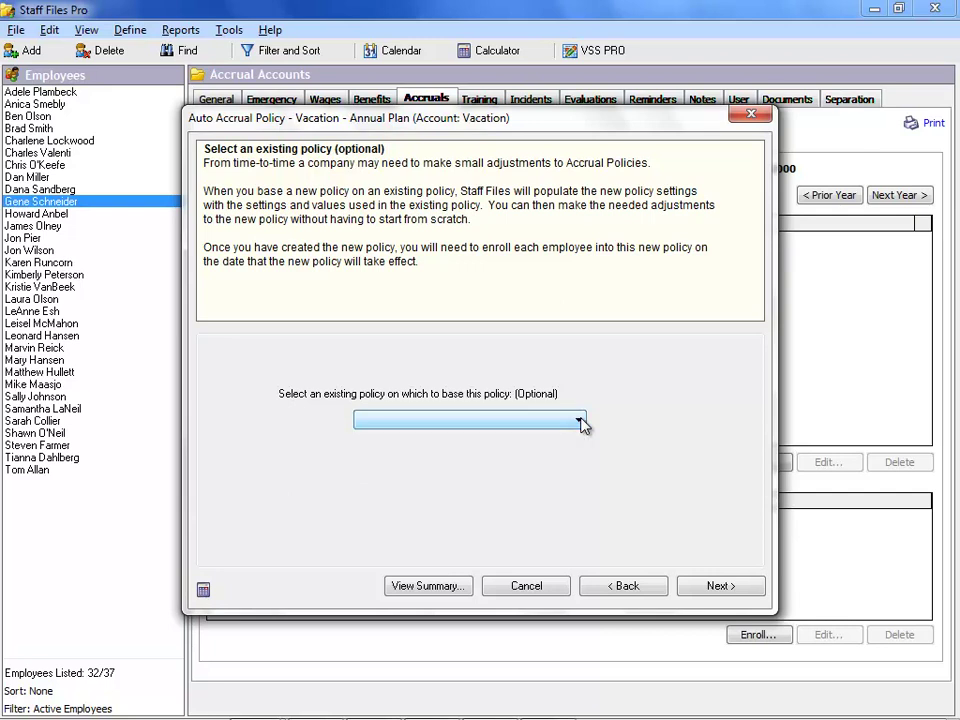
left_click(740, 585)
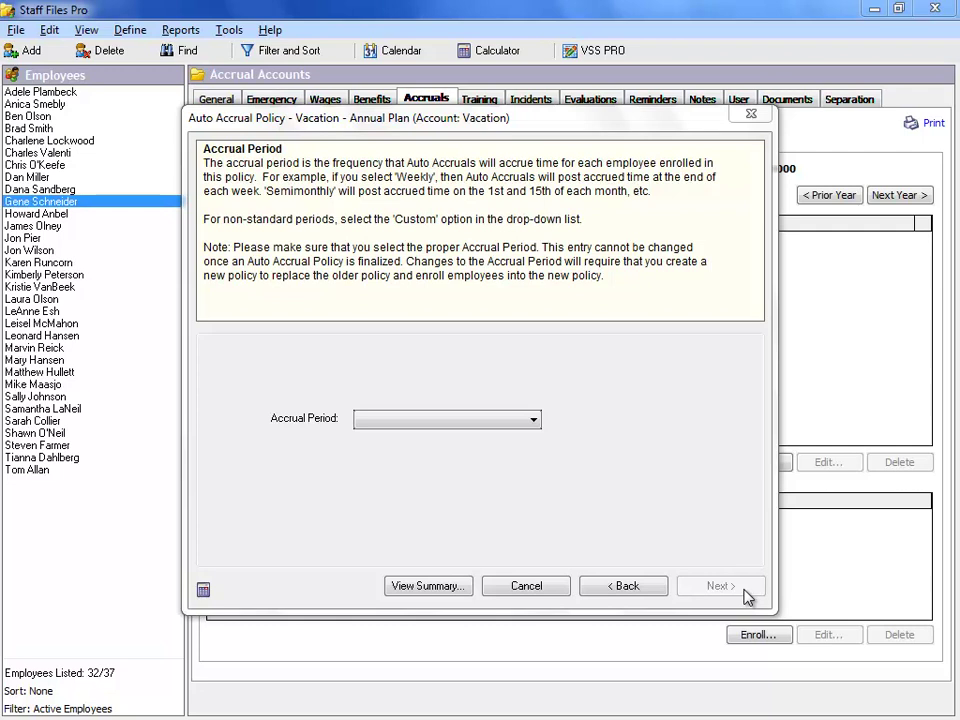
Choose Custom as the accrual period and keep Friday as the pay-period end day.
left_click(534, 420)
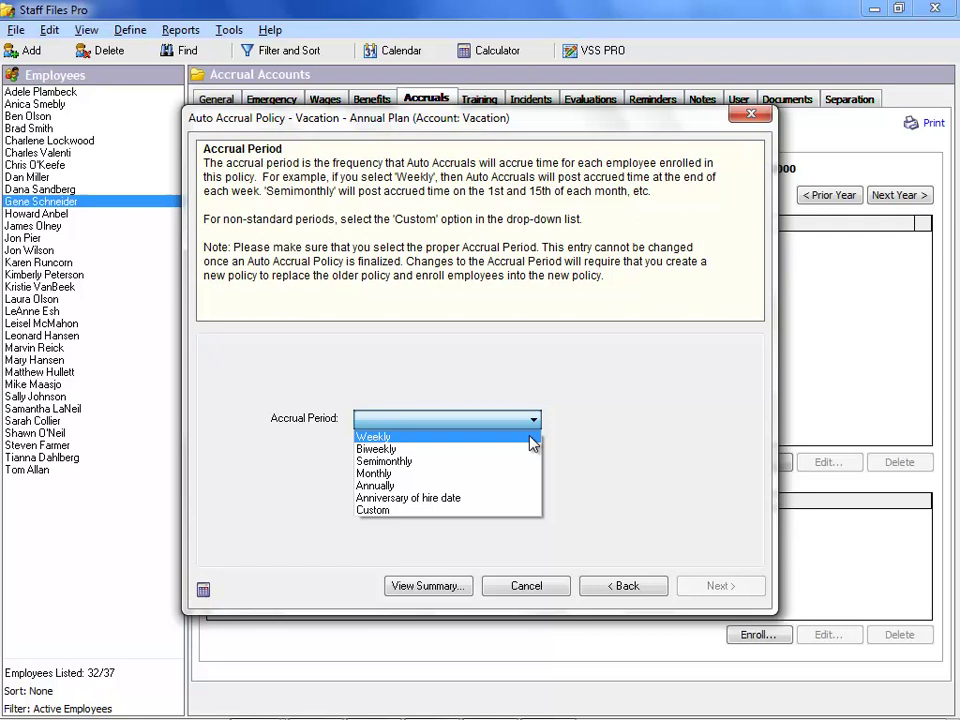
left_click(500, 511)
left_click(743, 588)
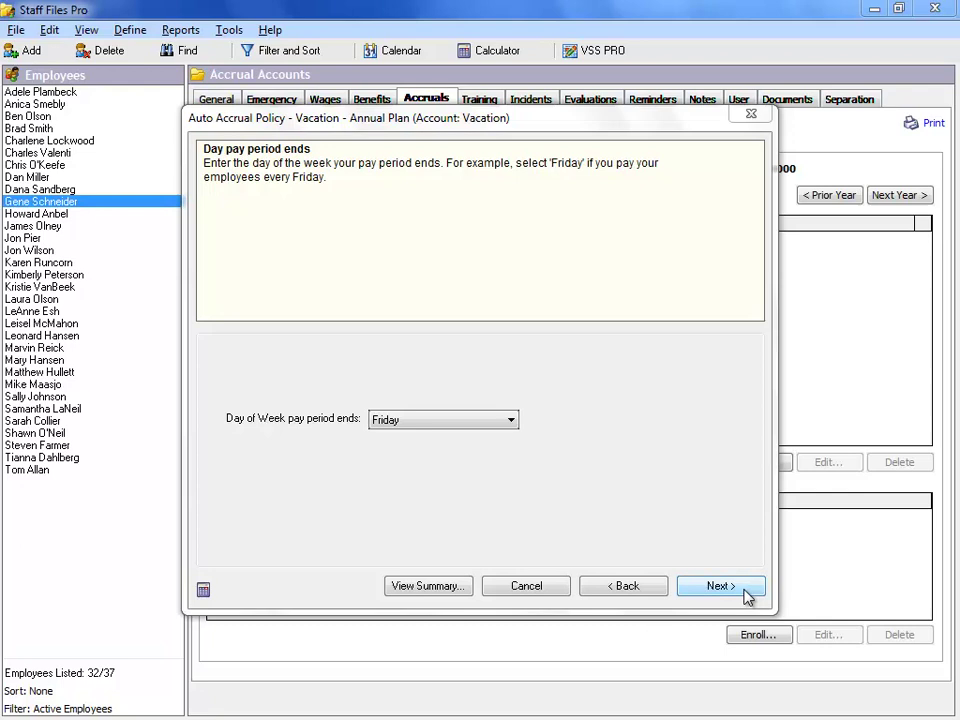
left_click(511, 421)
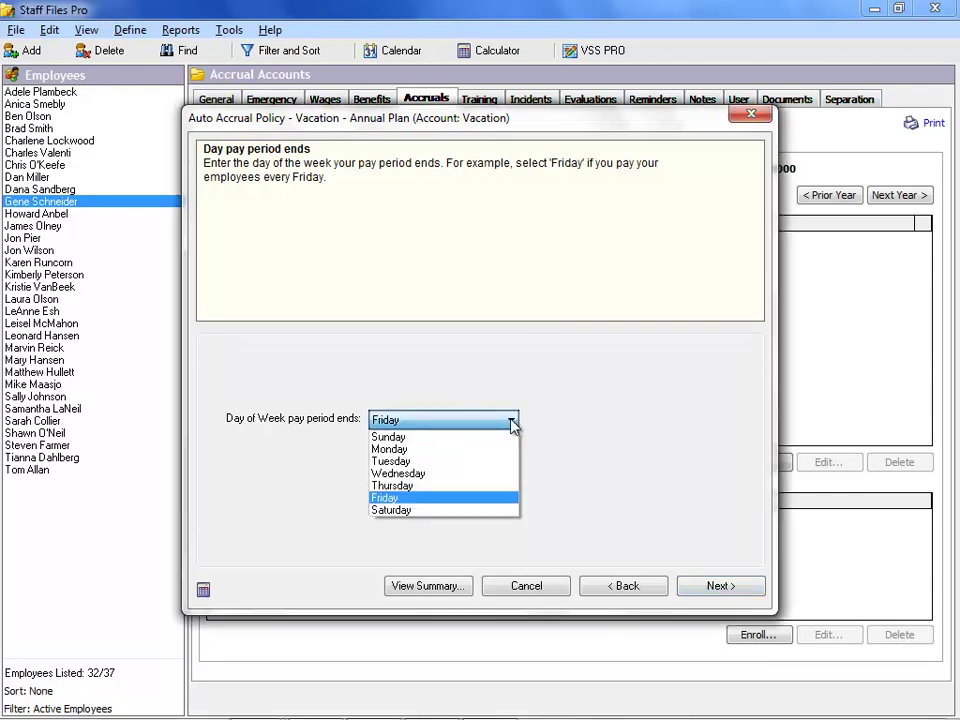
left_click(512, 424)
left_click(757, 591)
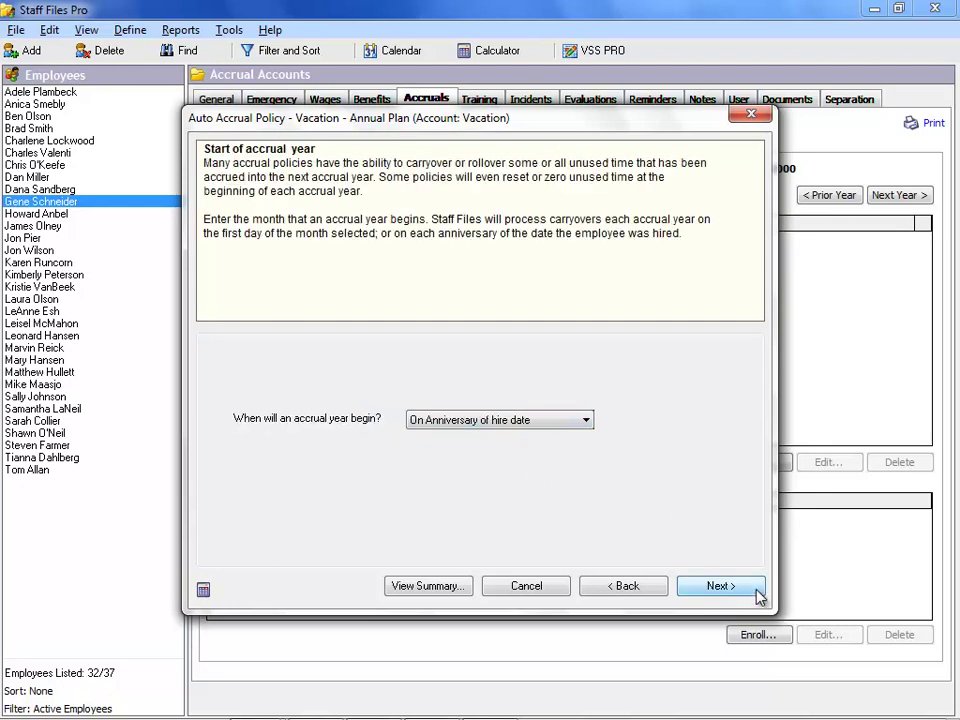
Set the accrual year to begin in January.
left_click(751, 595)
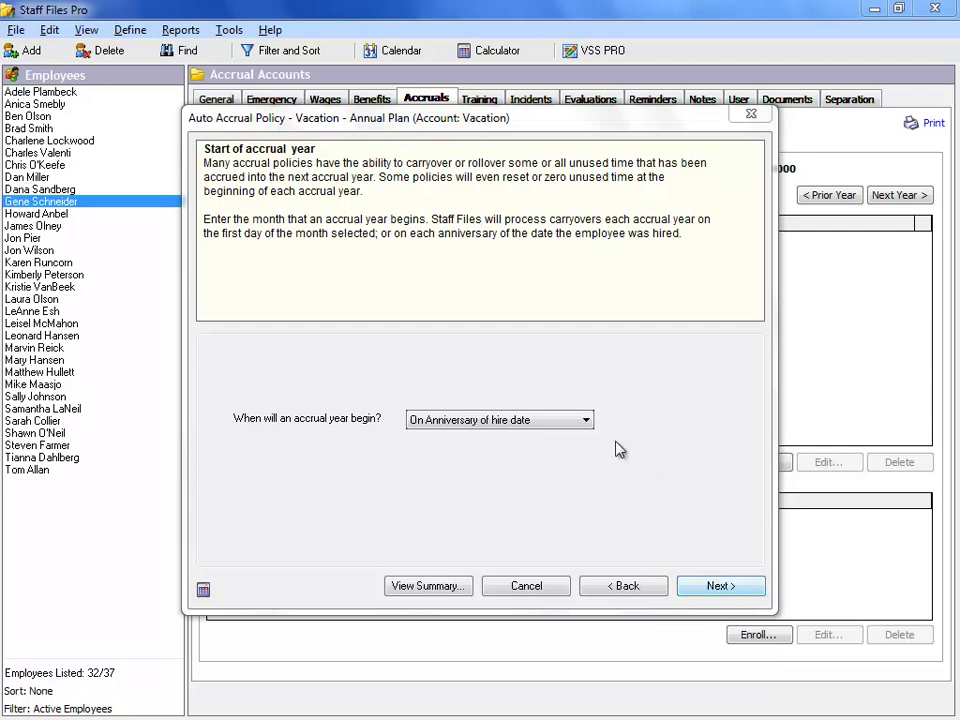
left_click(586, 421)
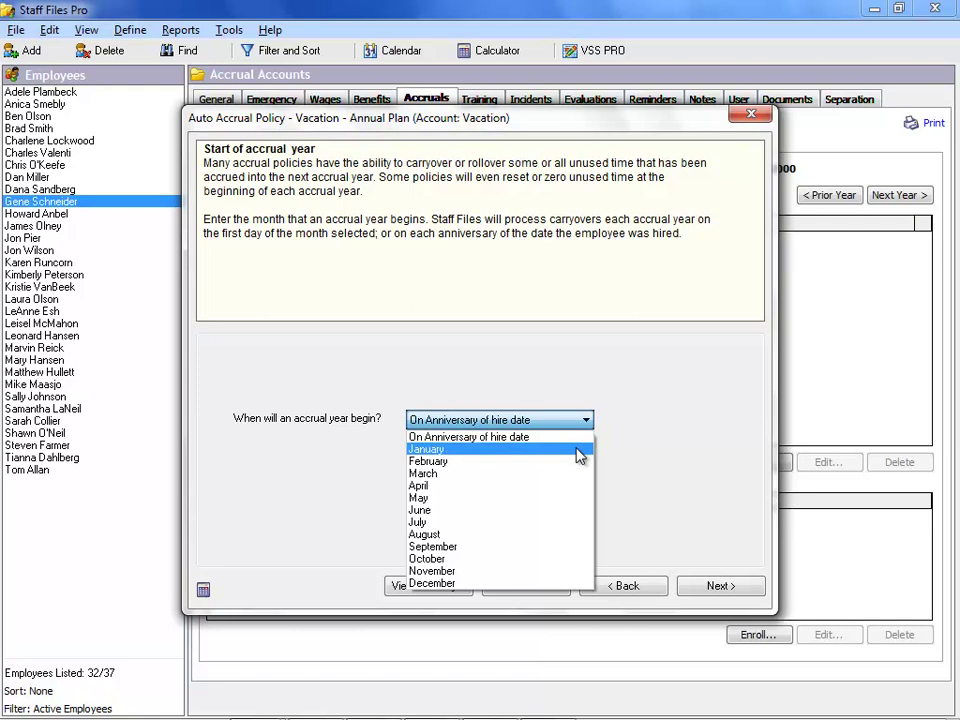
left_click(578, 452)
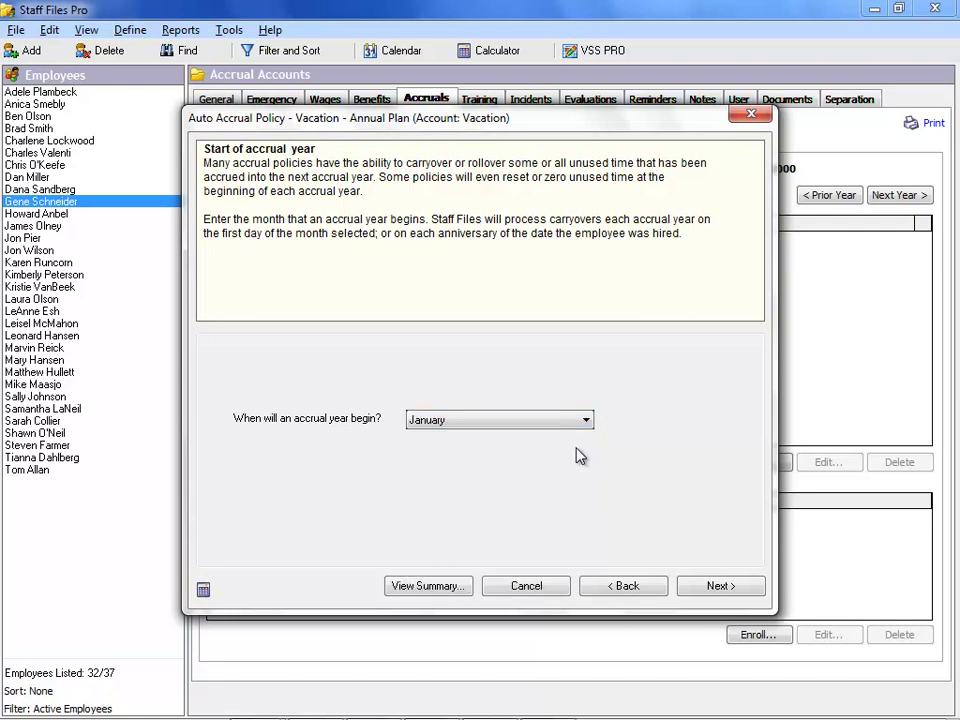
left_click(756, 592)
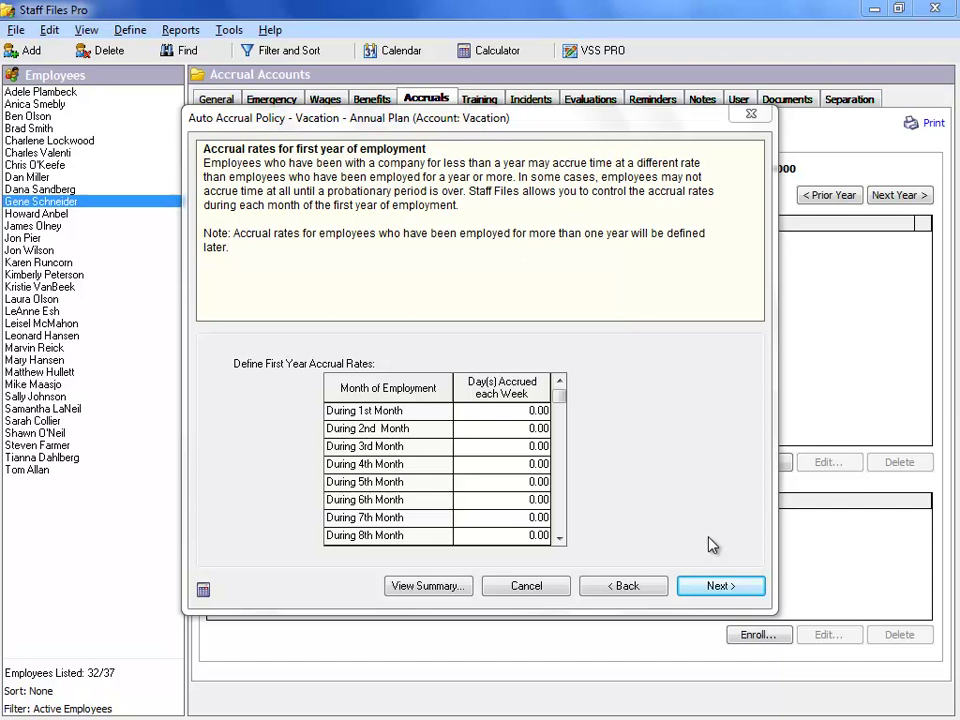
Enter 1 day accrued per week for each of first-year months 1 through 12.
left_click(530, 411)
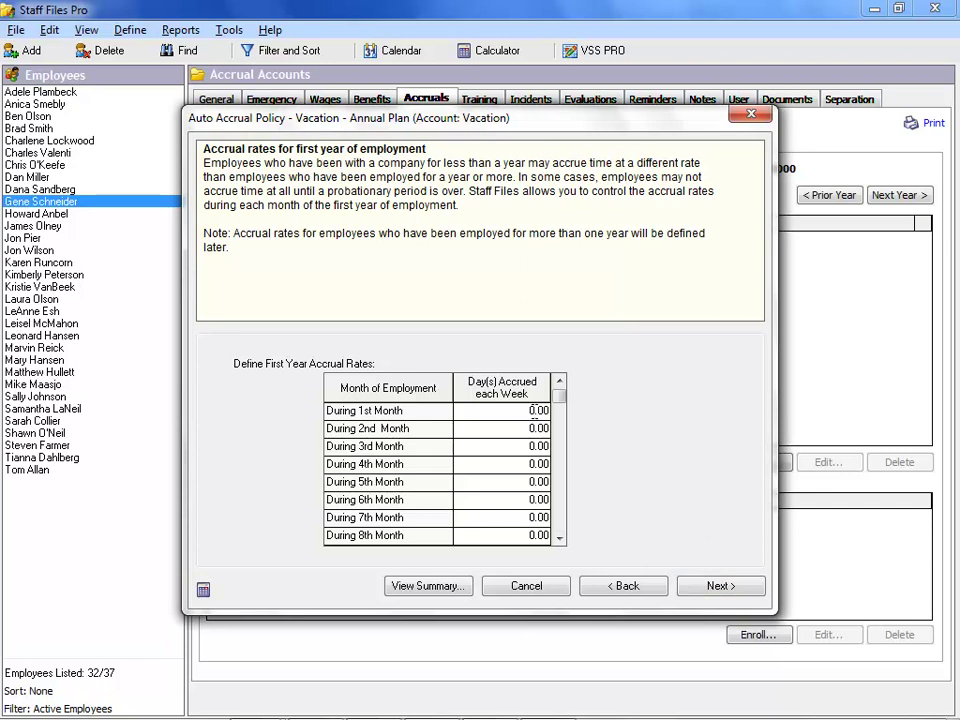
type("1")
key("Return")
type("1")
key("Return")
type("1")
key("Return")
type("1")
key("Return")
type("1")
key("Return")
key("1")
key("Return")
type("1")
key("Return")
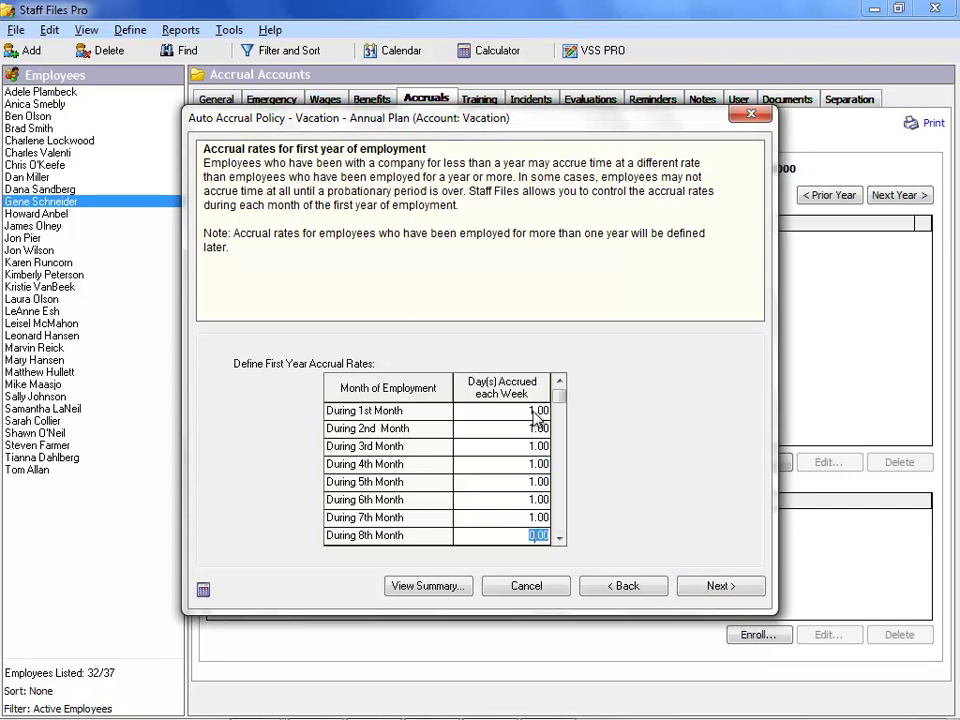
type("1")
key("Return")
type("1")
key("Return")
type("1")
key("Return")
type("1")
key("Return")
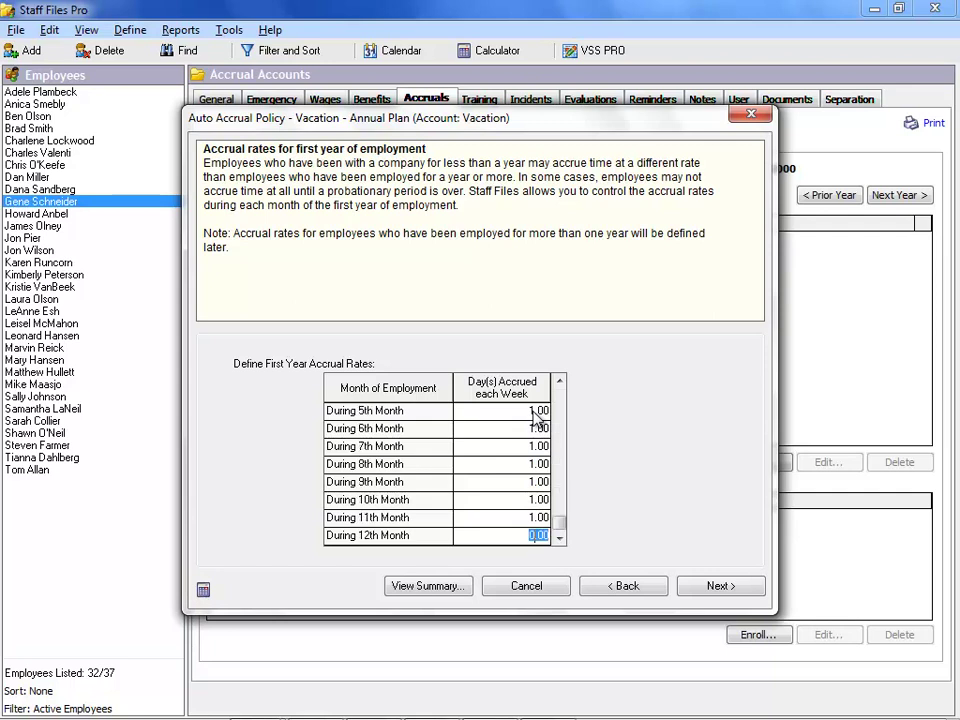
type("1")
key("Return")
left_click(762, 590)
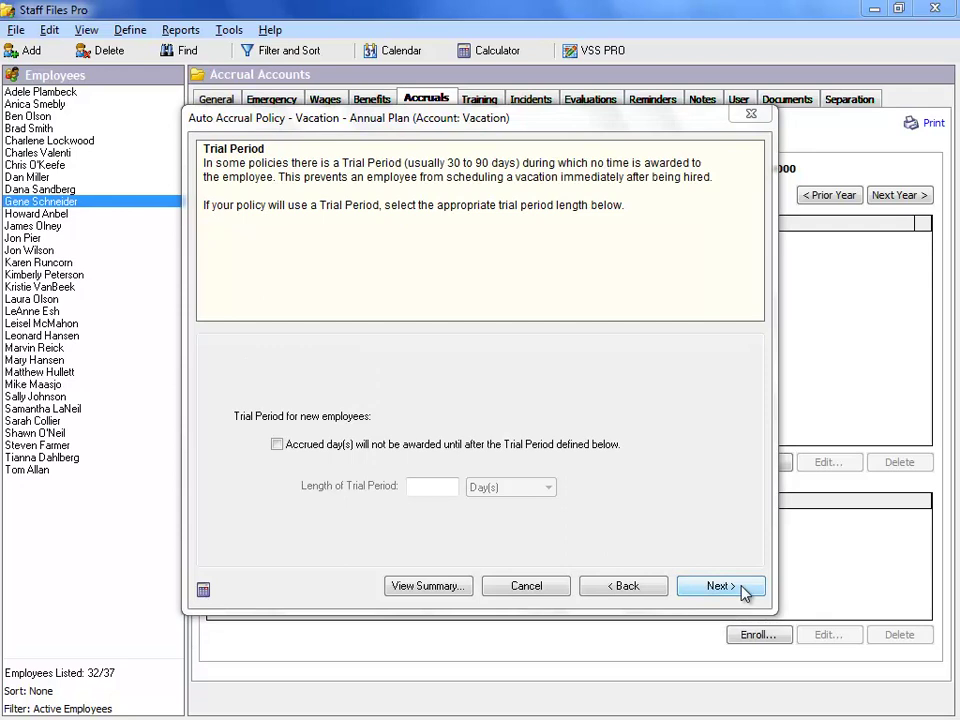
Enable a 1 Month(s) trial period during which new employees accrue nothing.
left_click(277, 445)
left_click(490, 488)
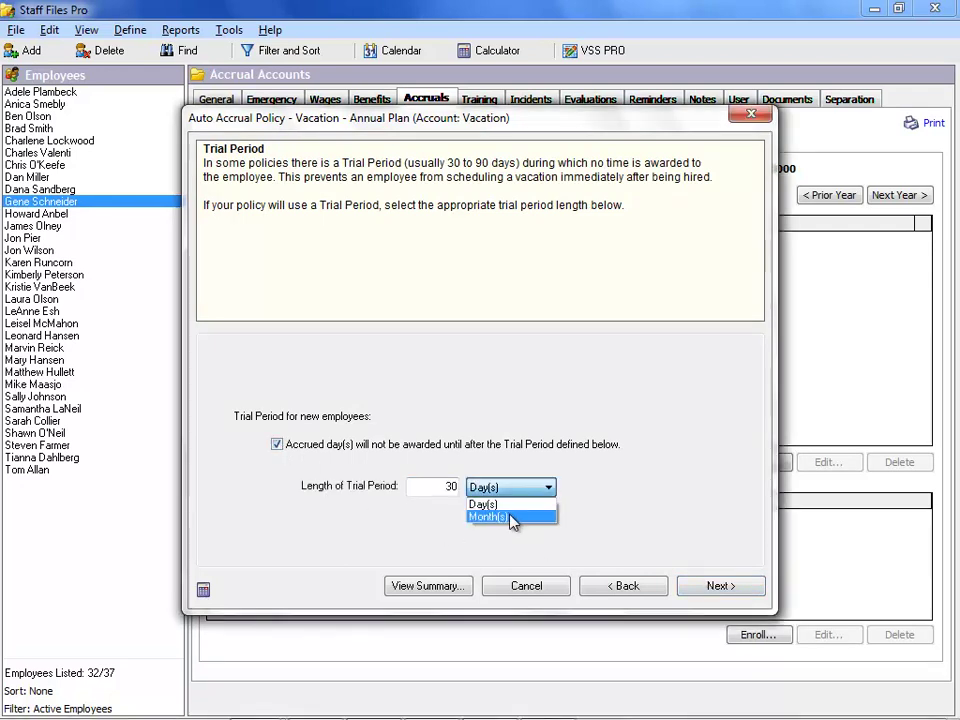
left_click(534, 516)
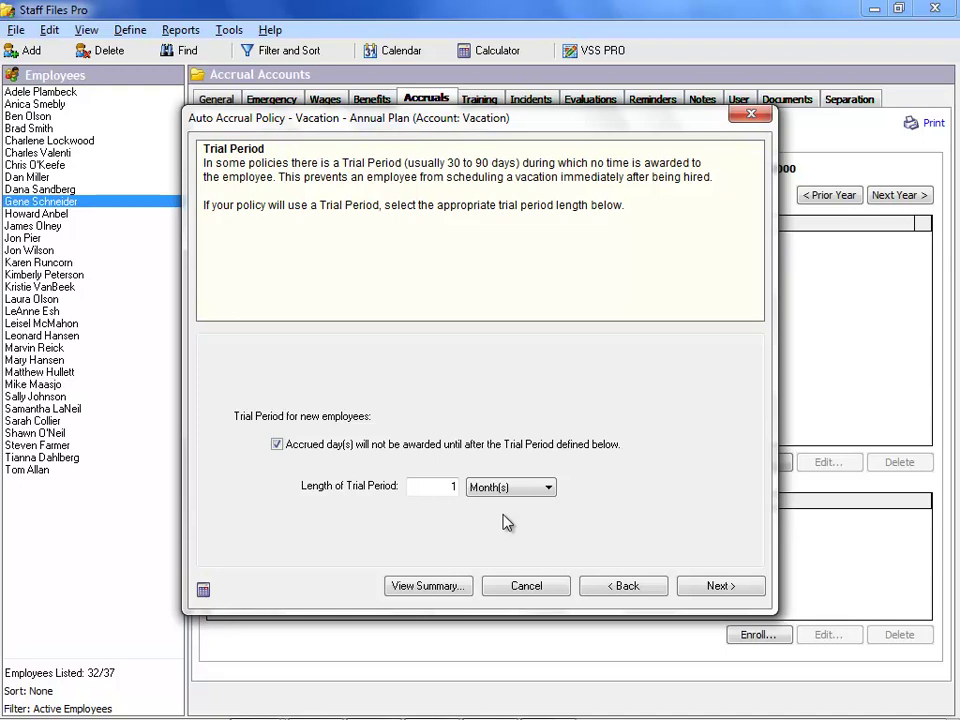
left_click(754, 587)
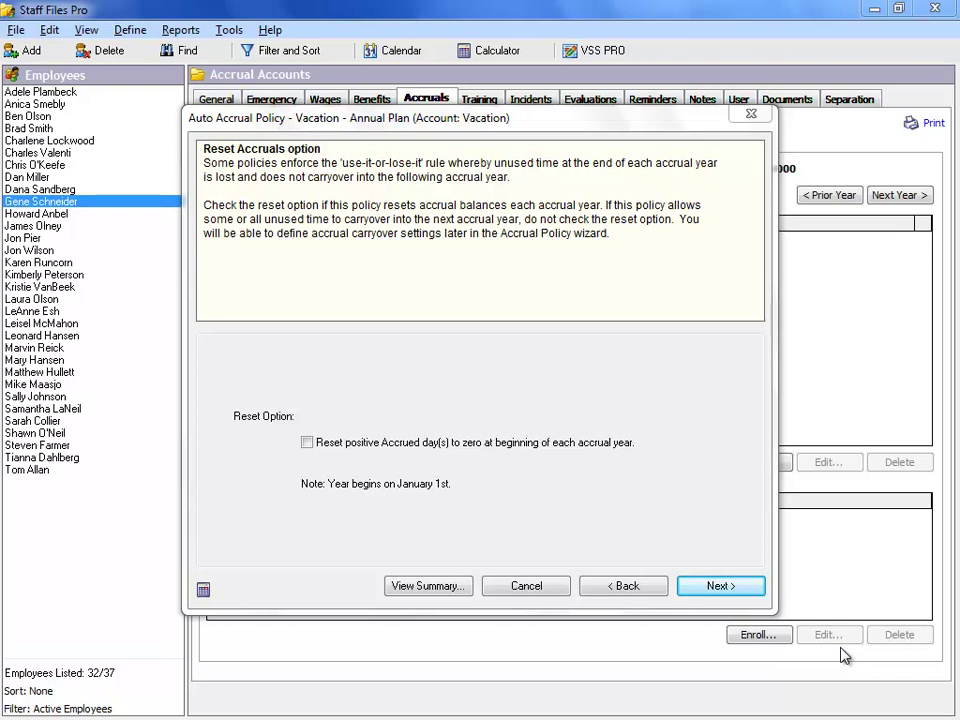
Tick resetting positive accrued days to zero each accrual year, then move on.
left_click(307, 442)
left_click(758, 592)
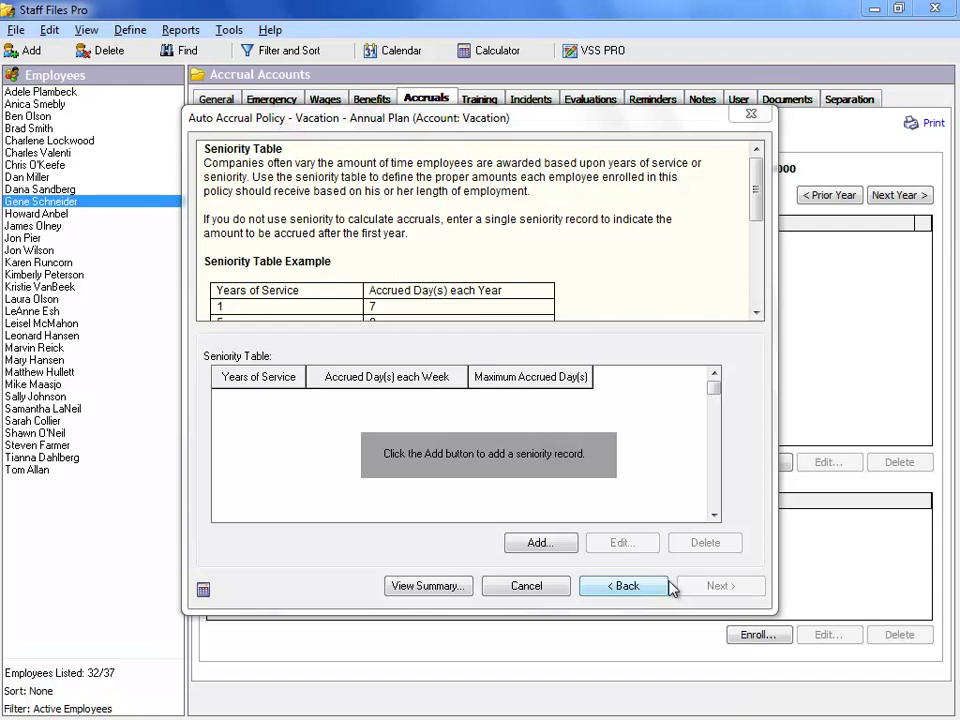
Add seniority records: 1 year at 0.25, 3 years at 0.30, 5 years at 0.35 days weekly.
left_click(540, 542)
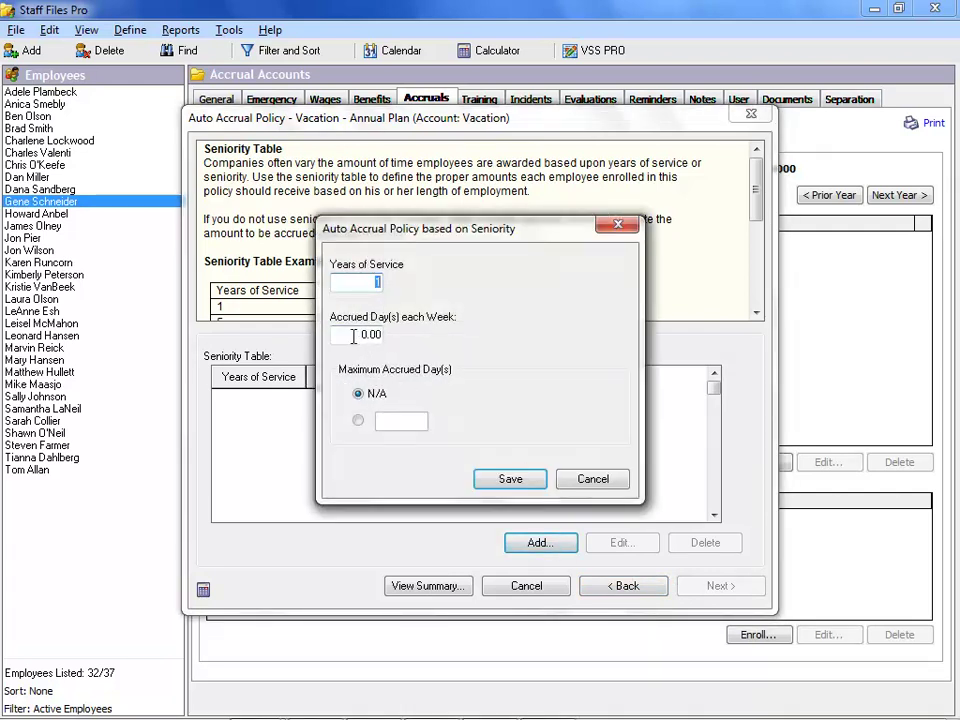
type("1")
key("Tab")
type("0.25")
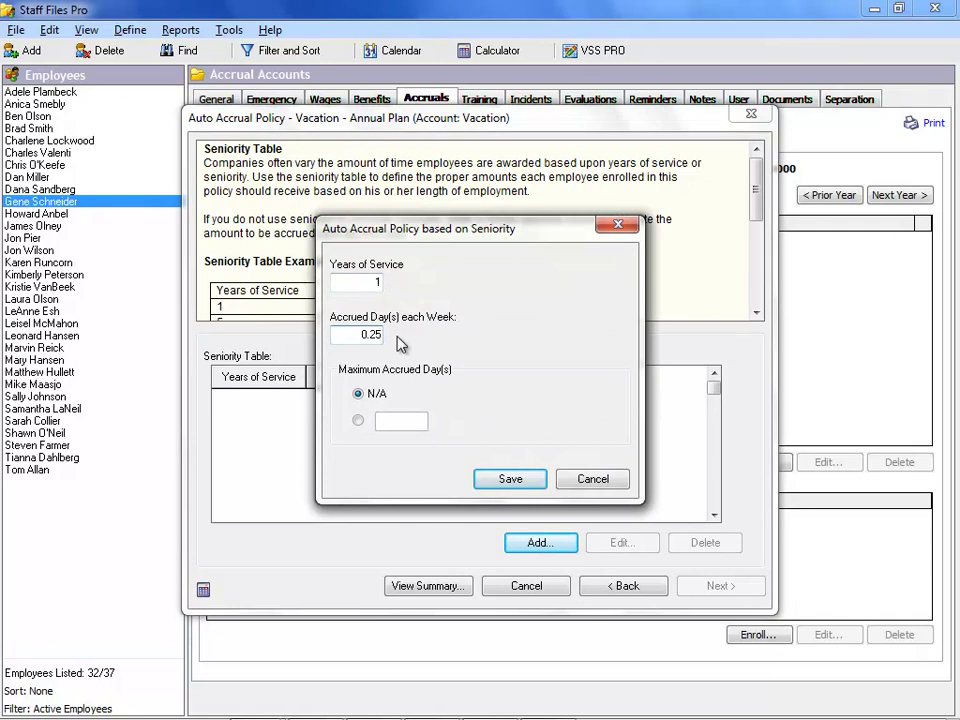
left_click(539, 479)
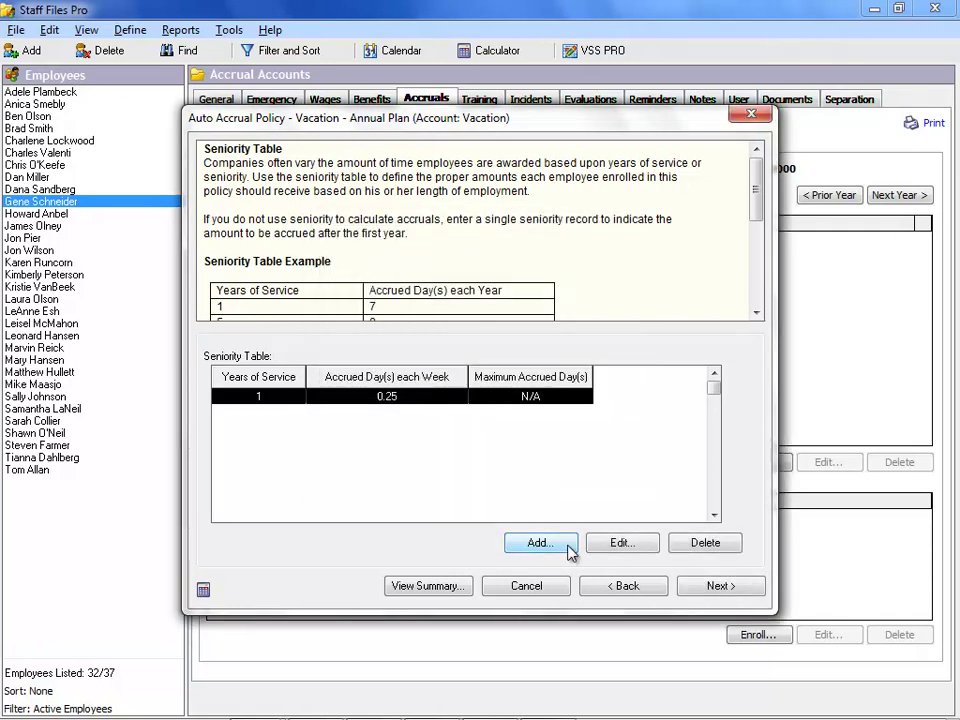
left_click(567, 546)
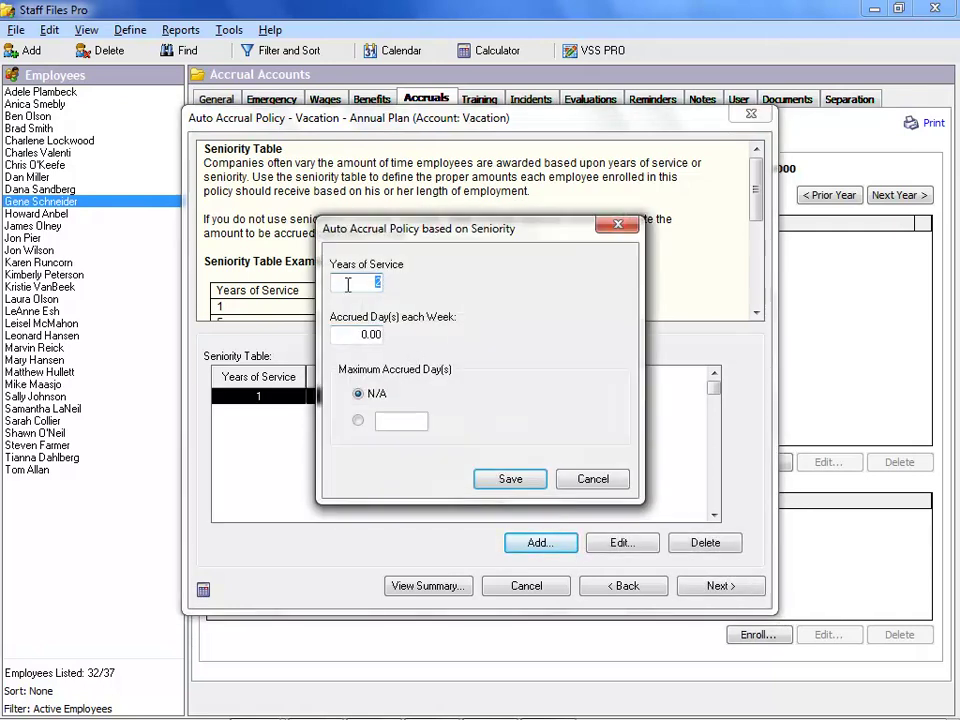
type("3")
key("Tab")
type("0.30")
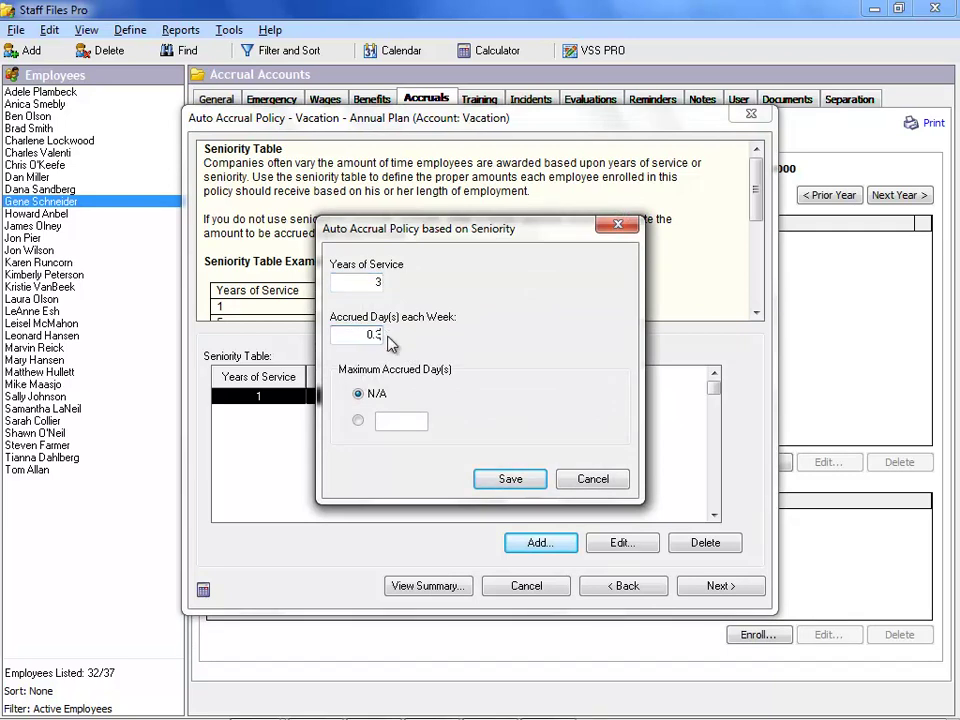
left_click(536, 484)
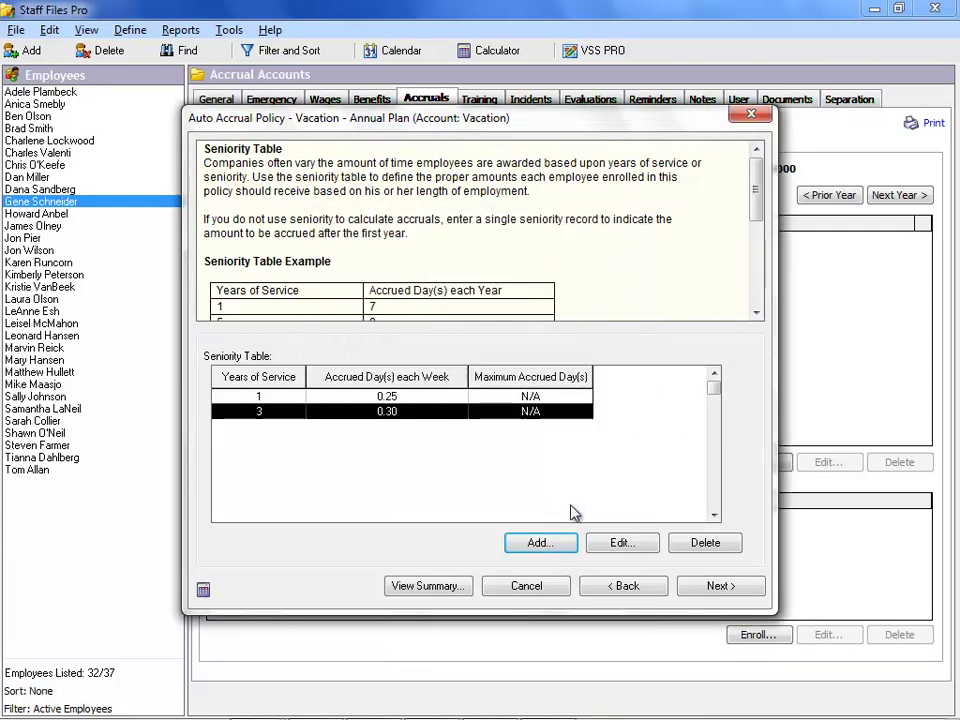
left_click(574, 541)
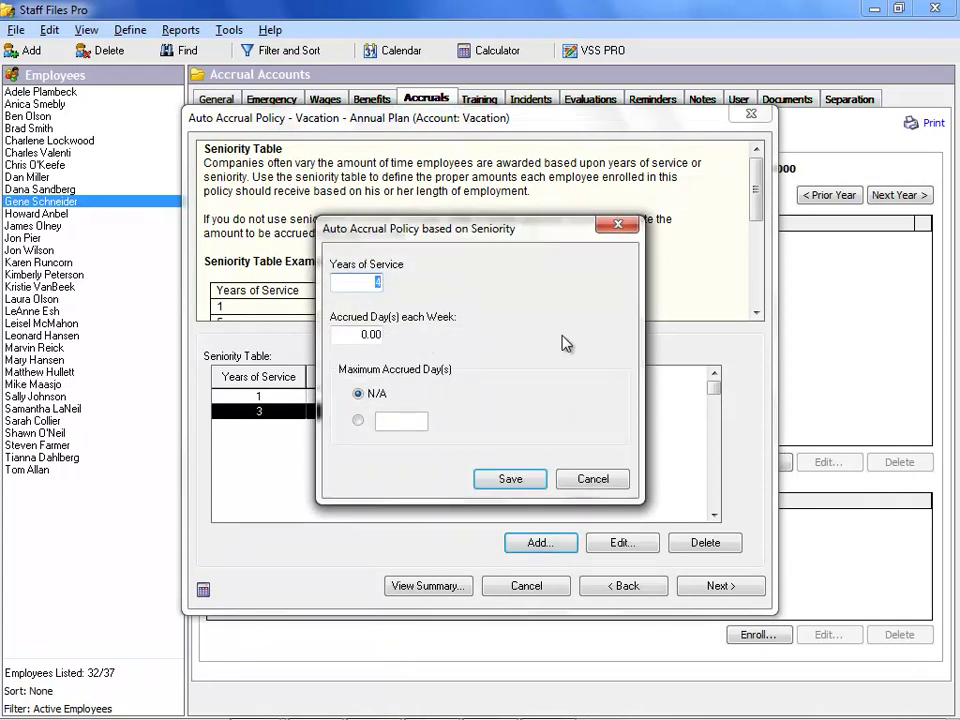
type("5")
left_click_drag(362, 334, 392, 336)
type("0.35")
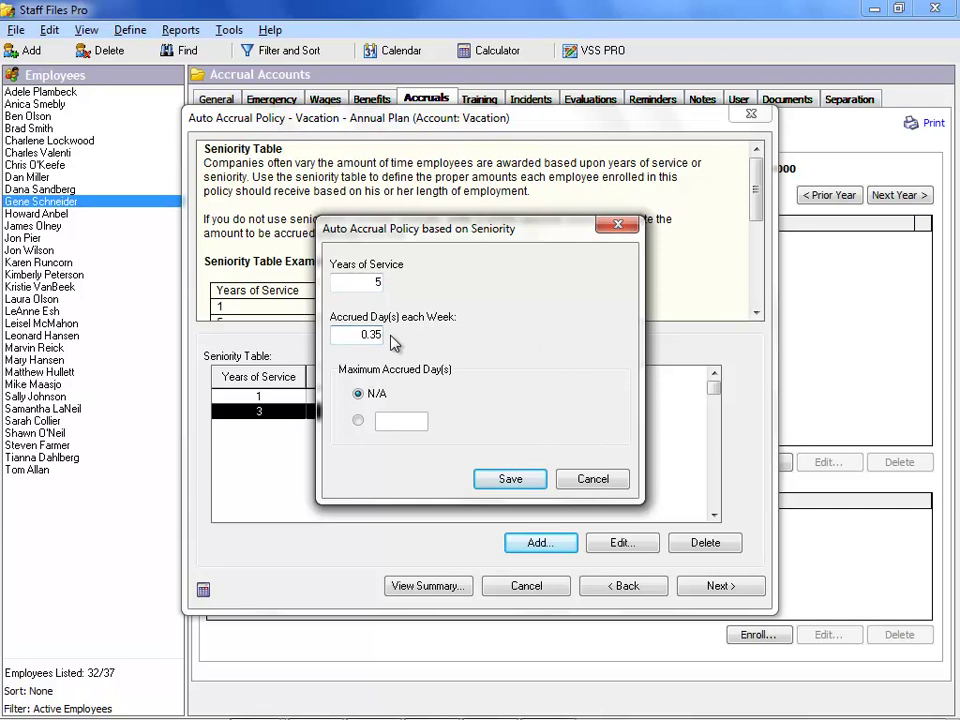
left_click(526, 486)
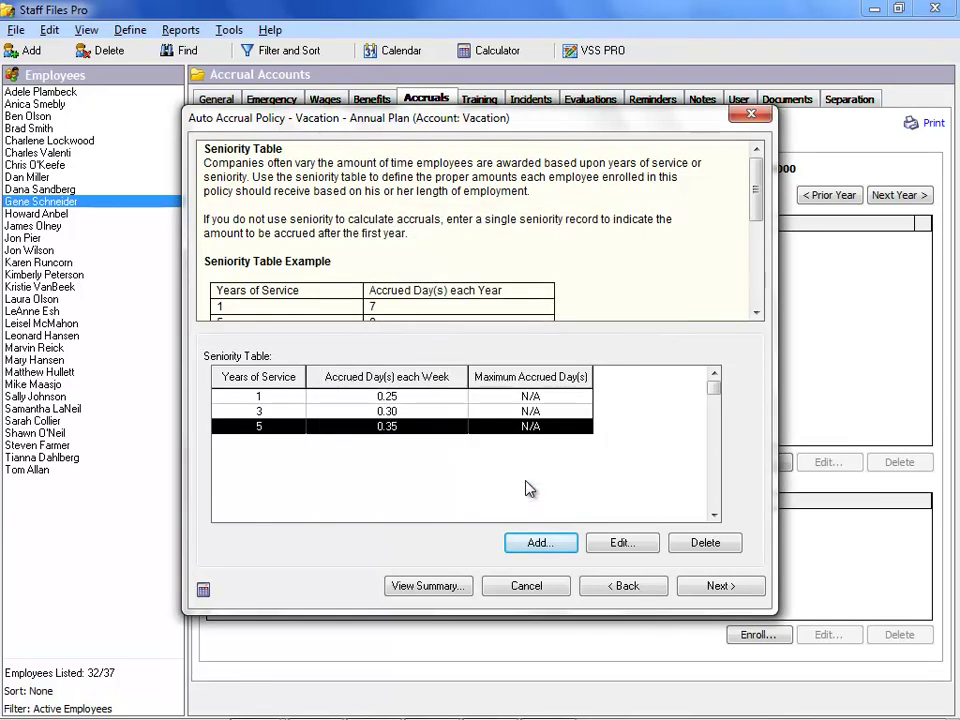
Review the policy summary and confirm finishing the Vacation - Annual Plan wizard.
left_click(720, 586)
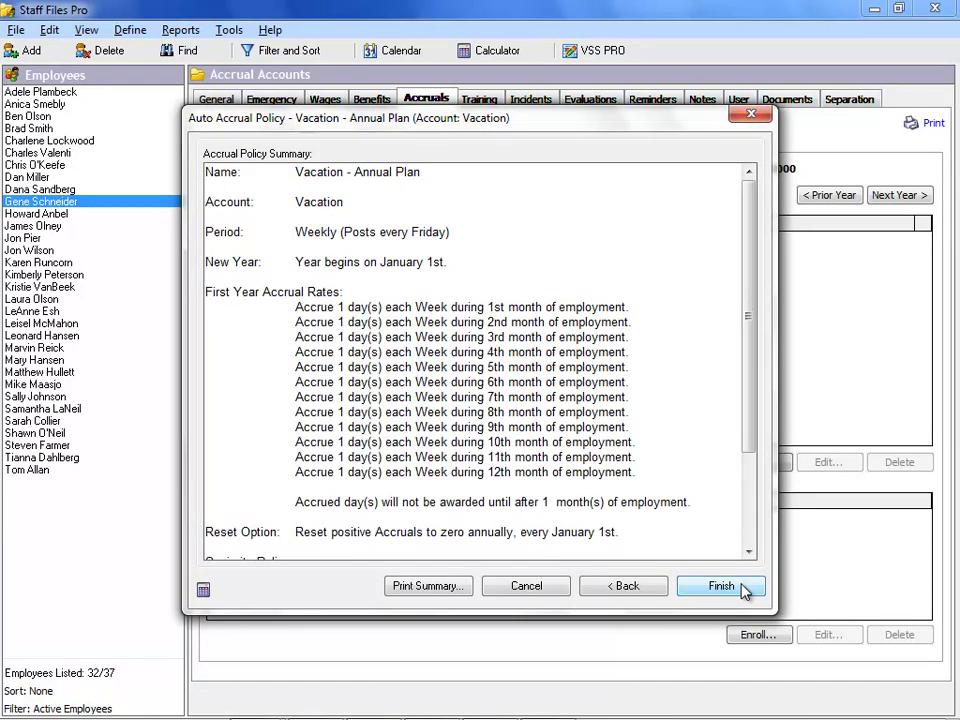
left_click(733, 590)
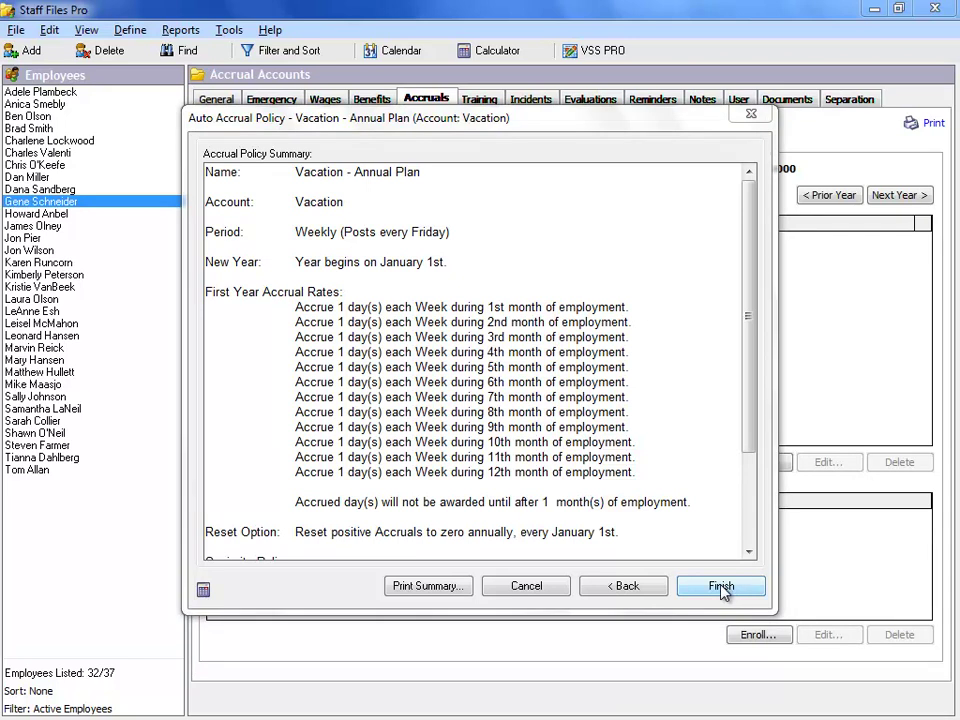
left_click(722, 590)
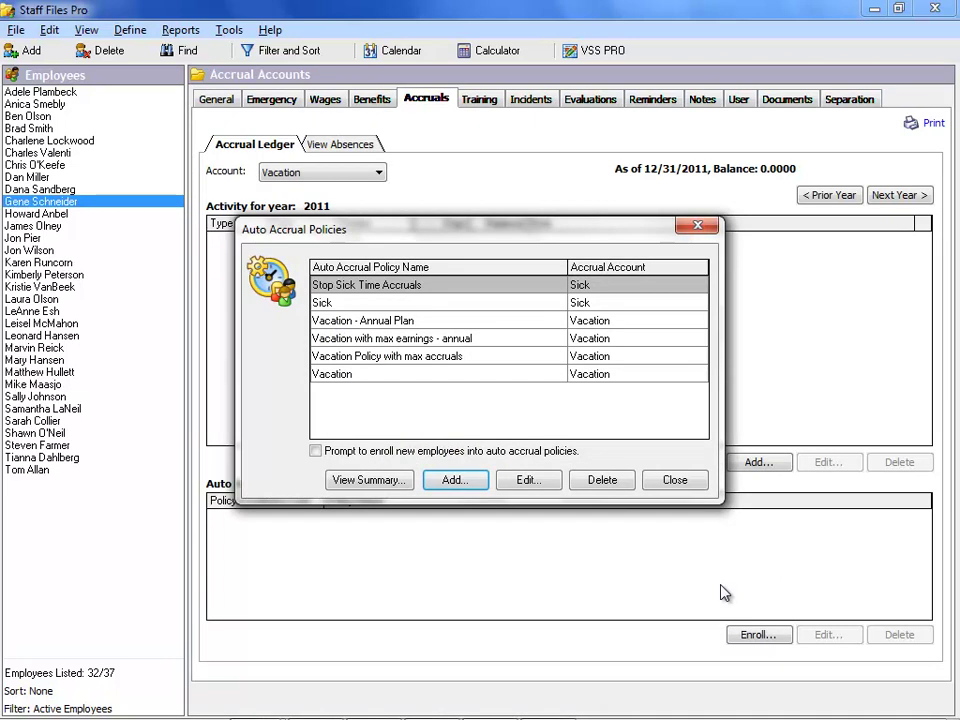